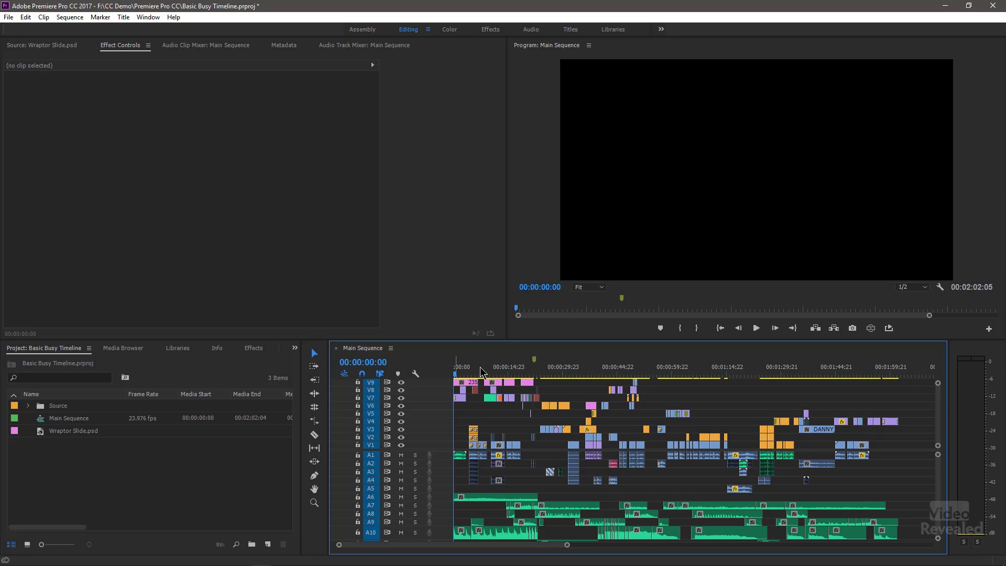
- Drag the Main Sequence playhead to 00:00:11:05 so the skater frame appears
mouse_move(505, 373)
mouse_down()
mouse_move(547, 375)
mouse_move(456, 373)
mouse_move(492, 378)
mouse_up()
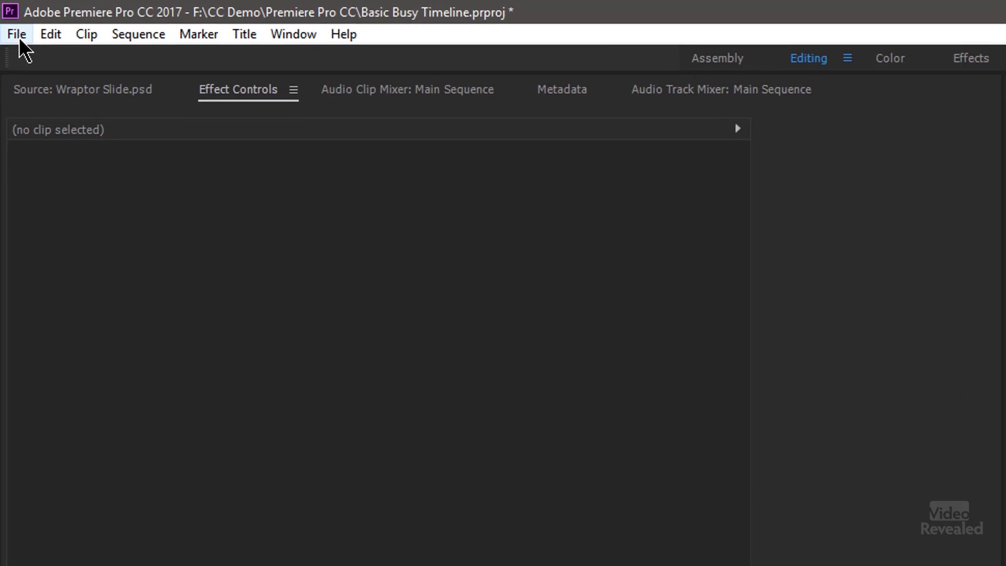
- Open the media Export Settings for Main Sequence and choose Wraptor DCP as the format
click(8, 17)
mouse_move(194, 537)
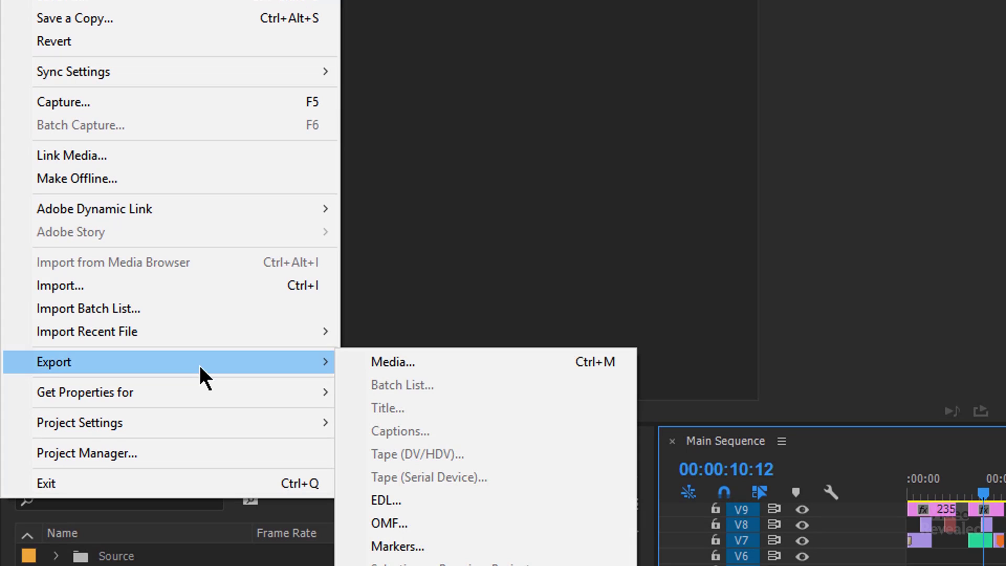
click(555, 373)
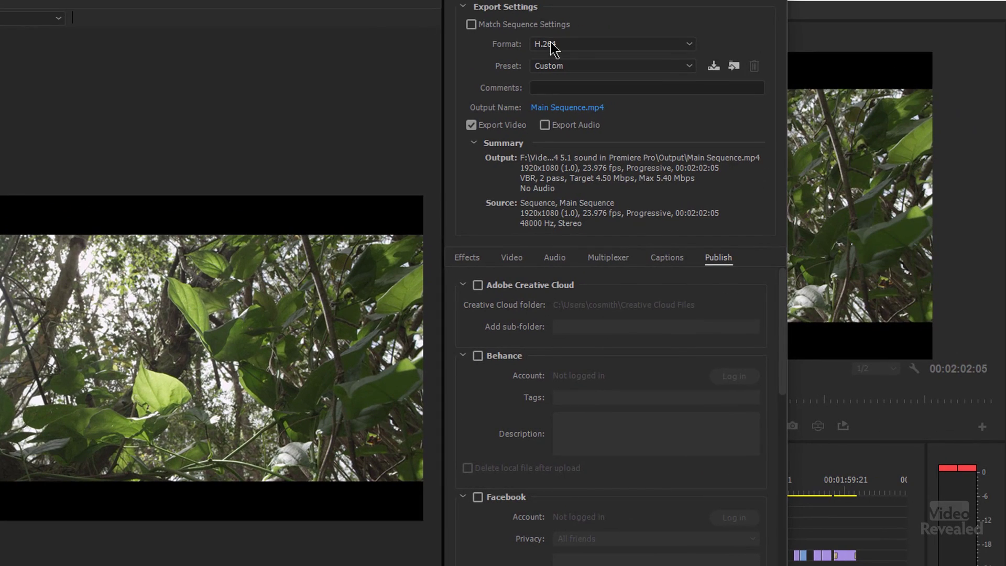
click(604, 50)
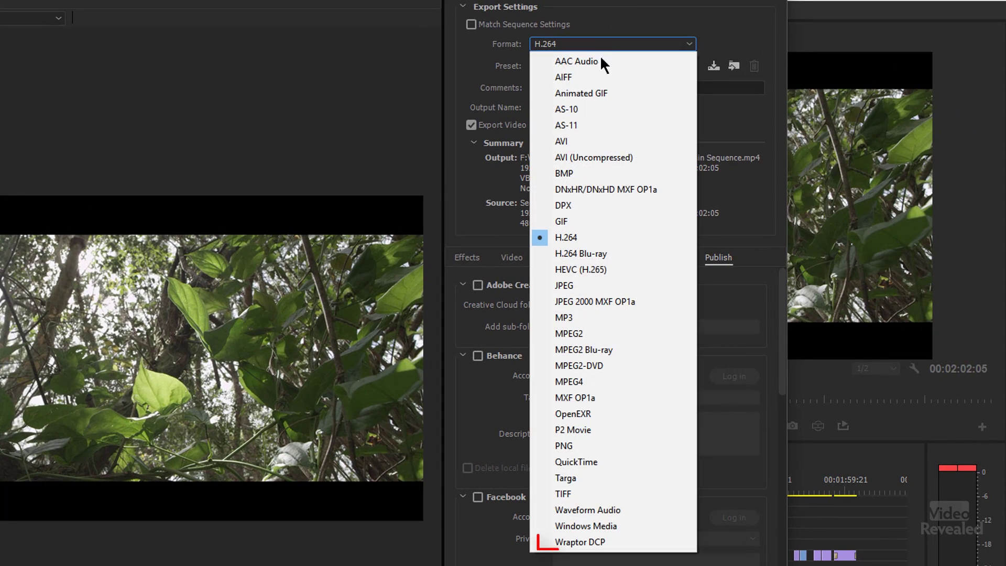
click(640, 546)
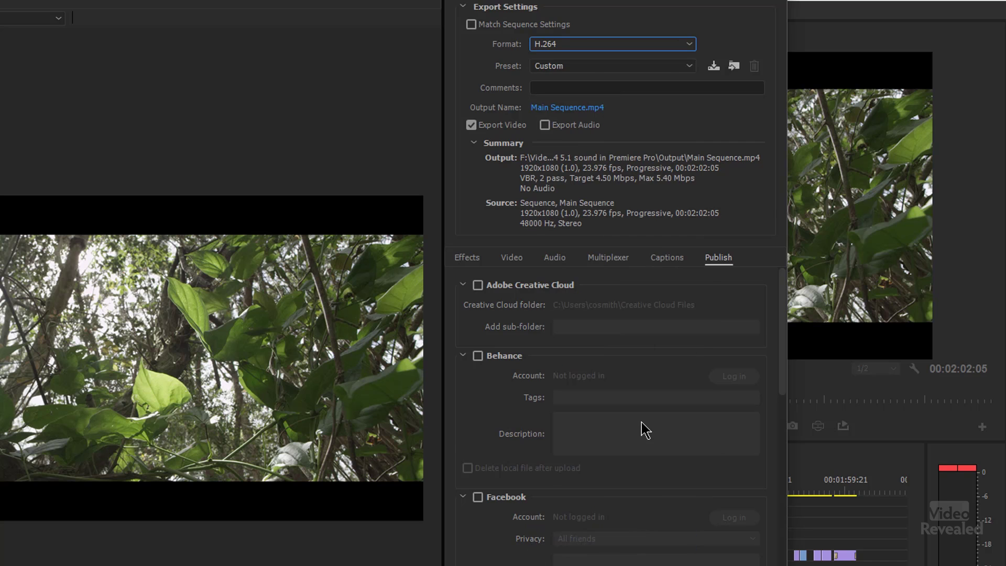
click(609, 67)
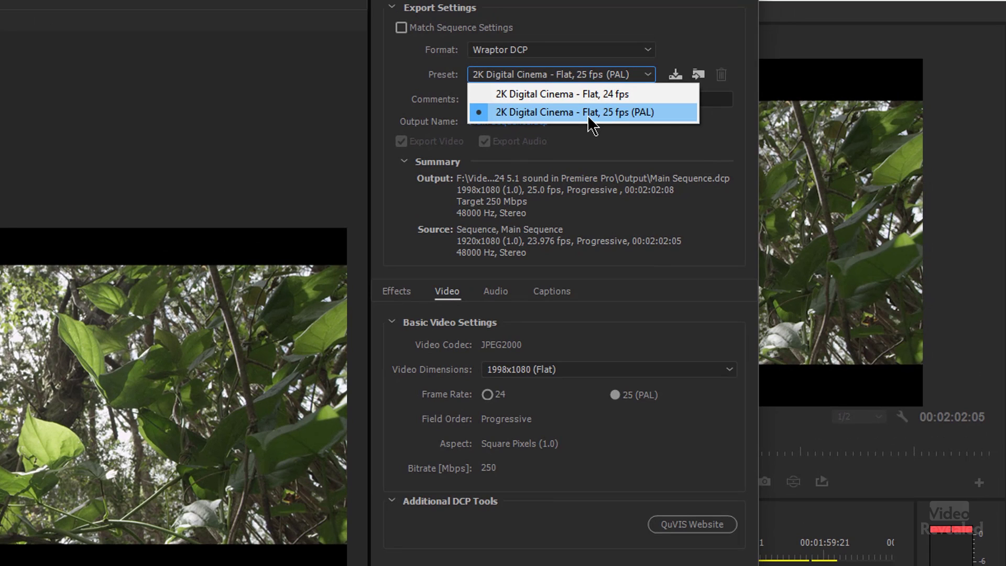
- Apply the '2K Digital Cinema - Flat, 24 fps' preset, then set Video Dimensions to 2048x858 (Scope)
click(563, 93)
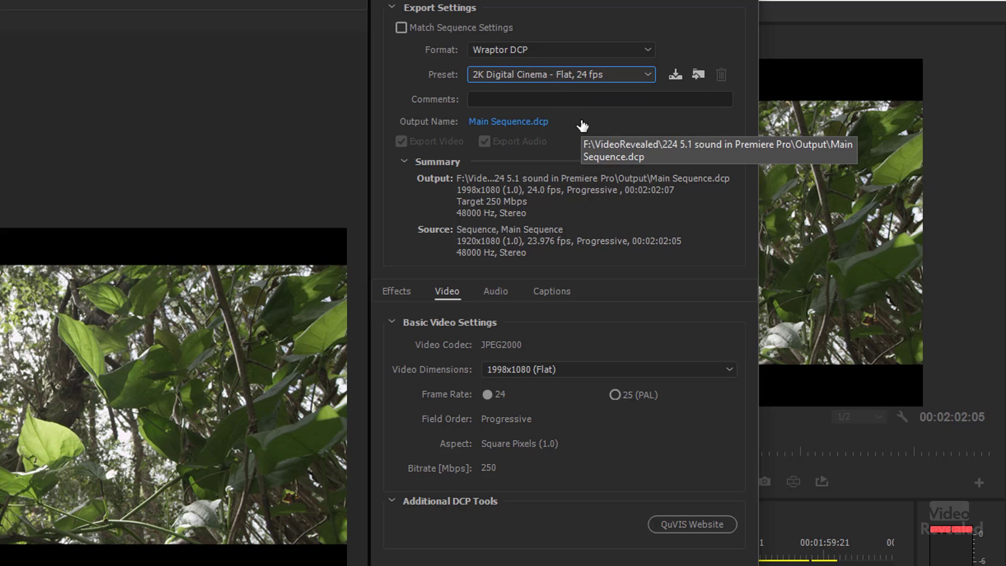
click(579, 367)
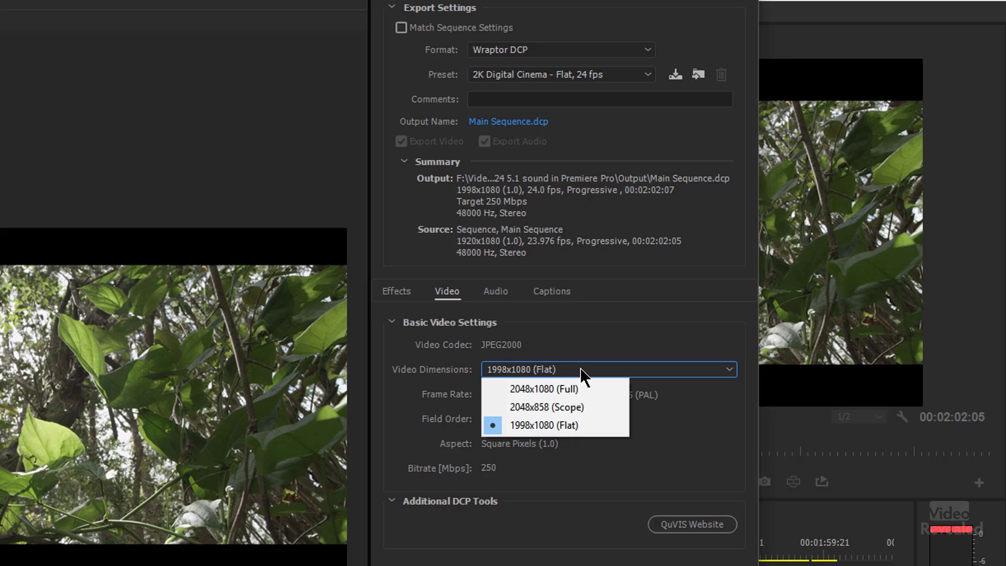
click(591, 407)
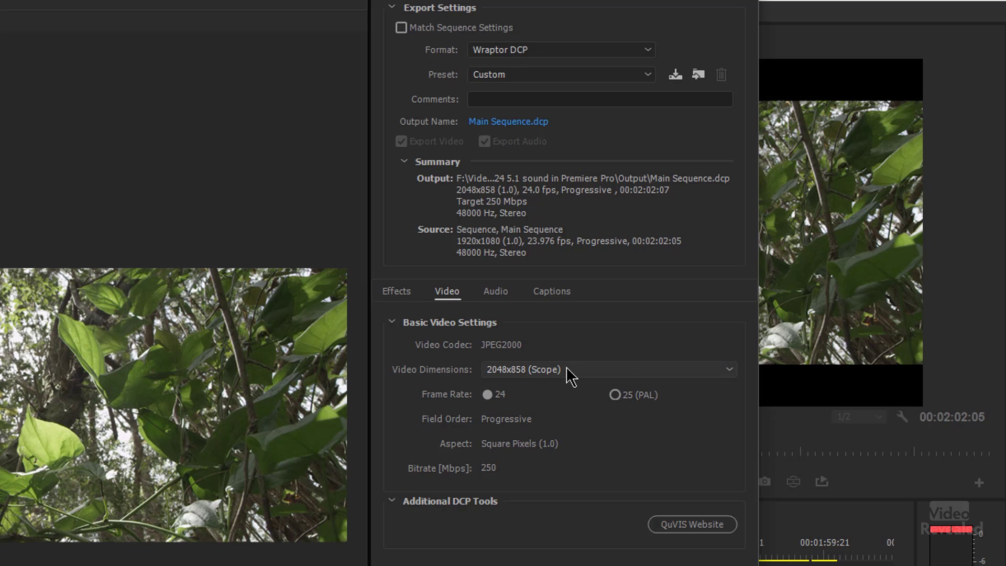
click(571, 374)
click(572, 389)
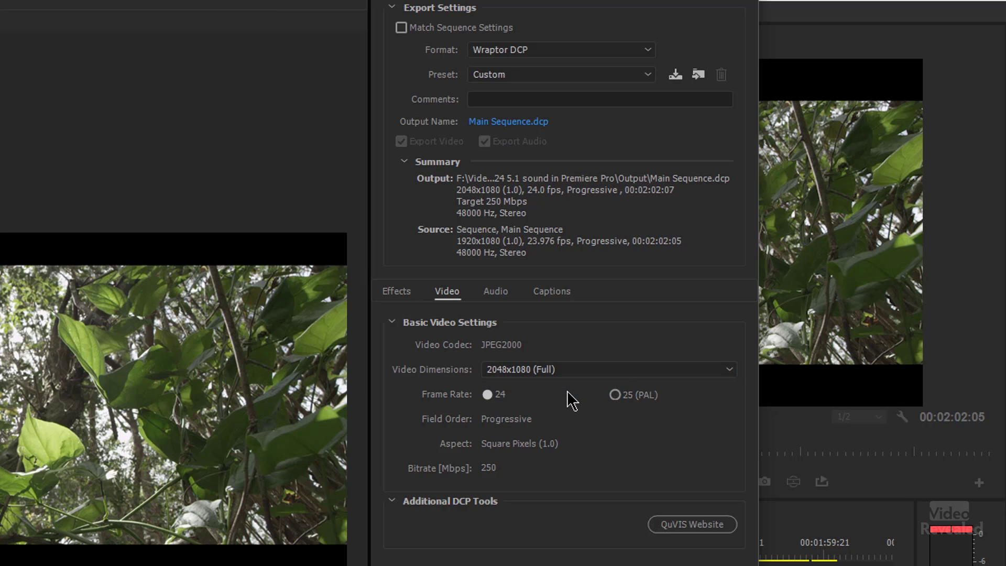
click(558, 369)
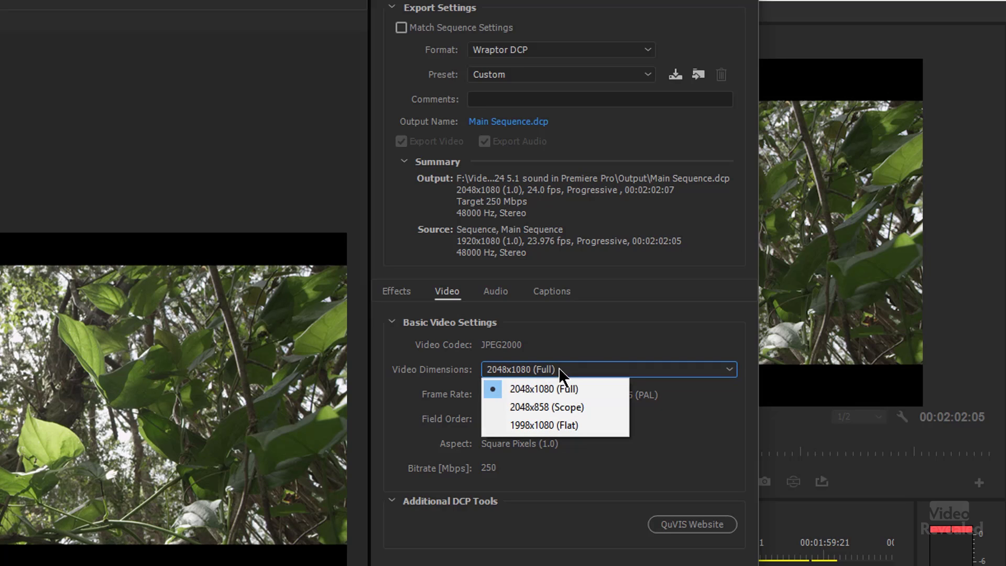
click(597, 406)
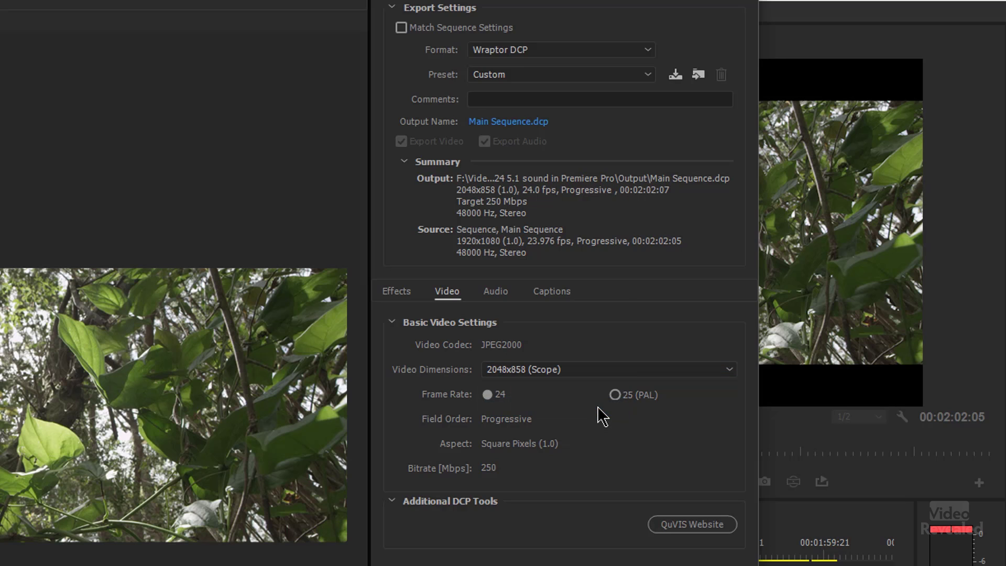
click(604, 373)
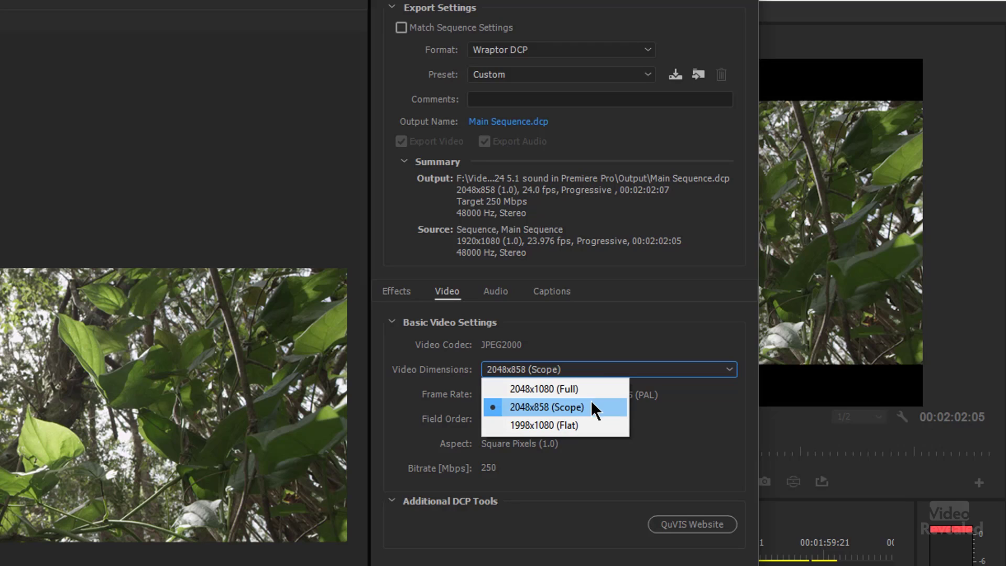
click(590, 404)
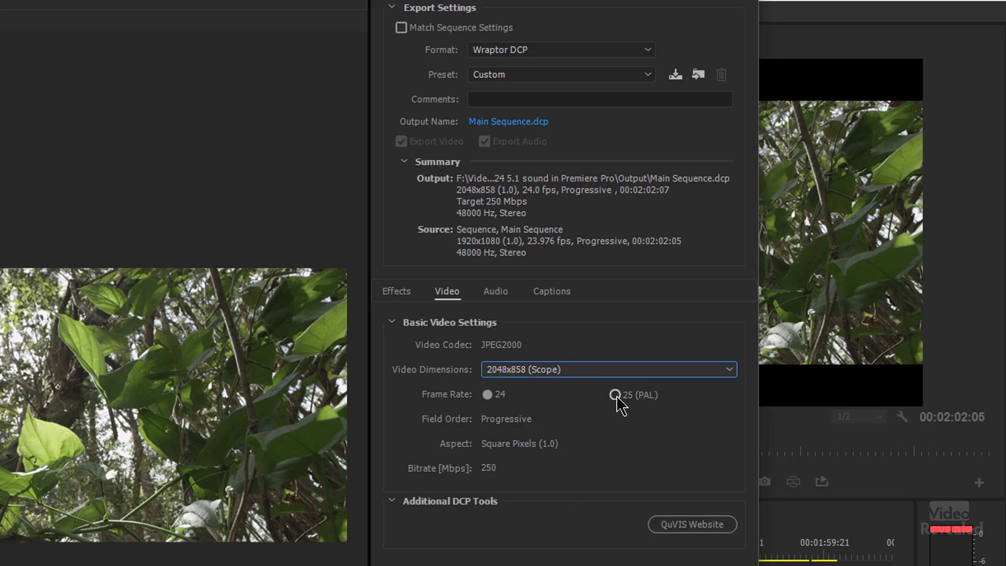
- Keep the frame rate at 24 fps and change the audio channels from 5.1 to Stereo
click(615, 395)
click(487, 395)
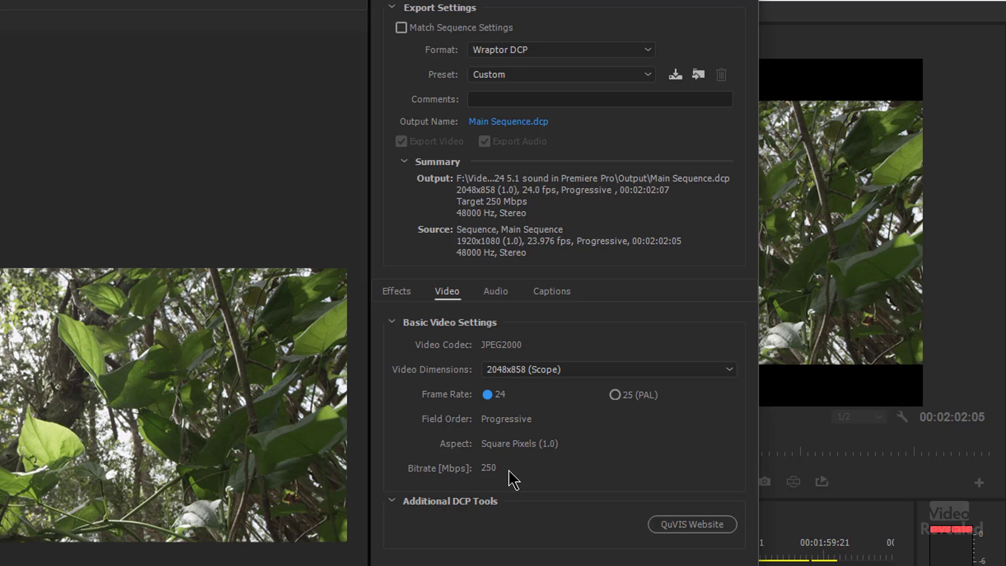
click(505, 291)
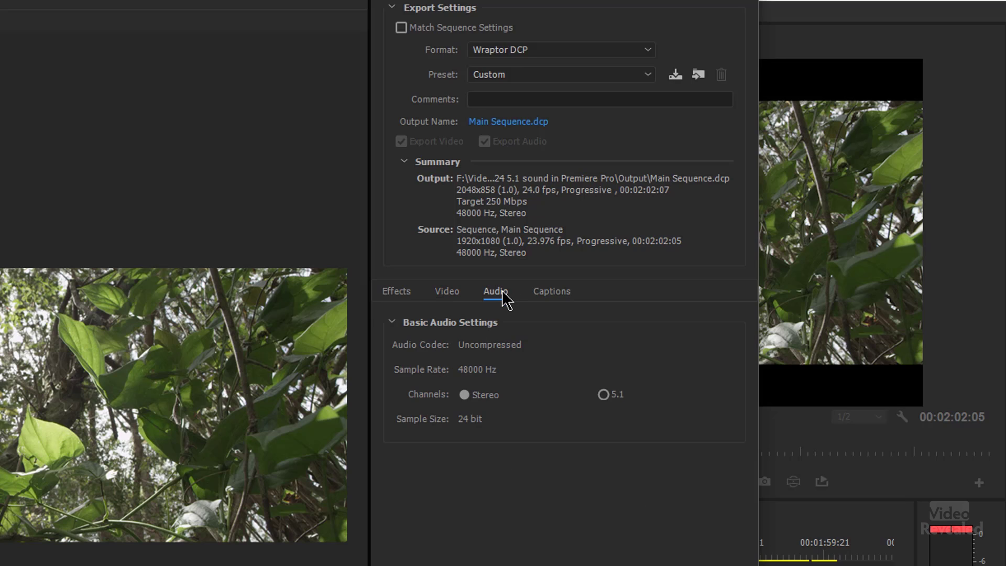
click(604, 395)
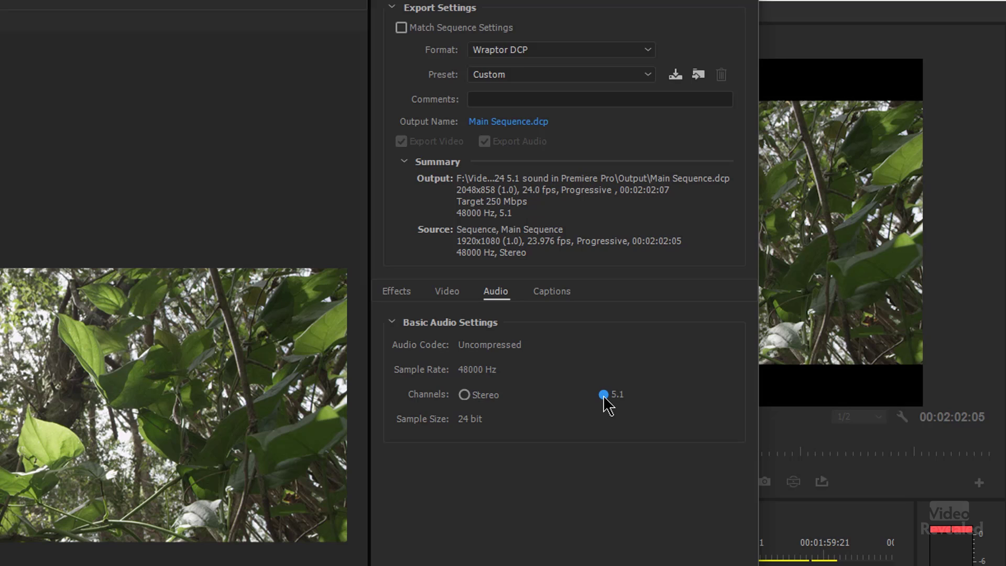
click(465, 395)
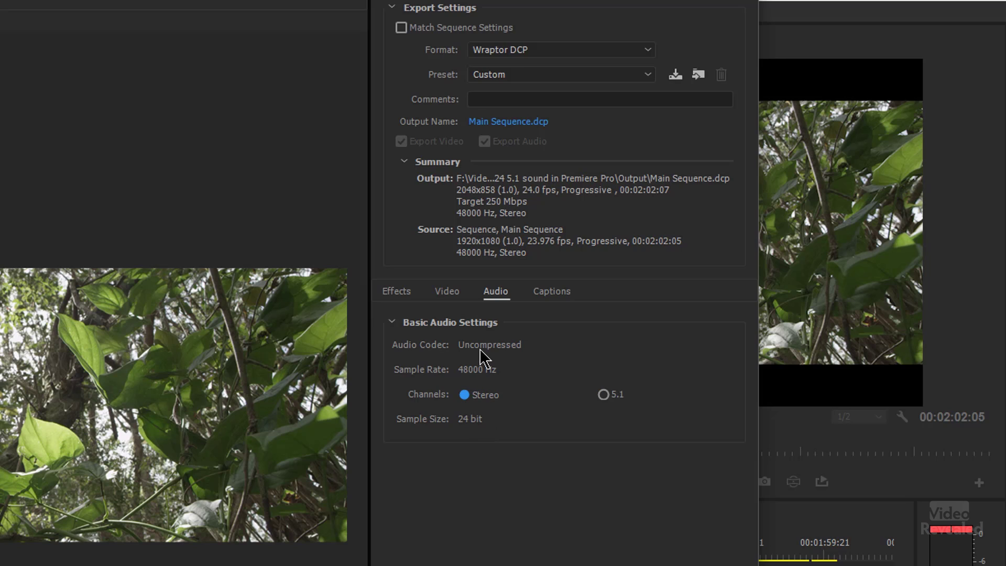
click(397, 293)
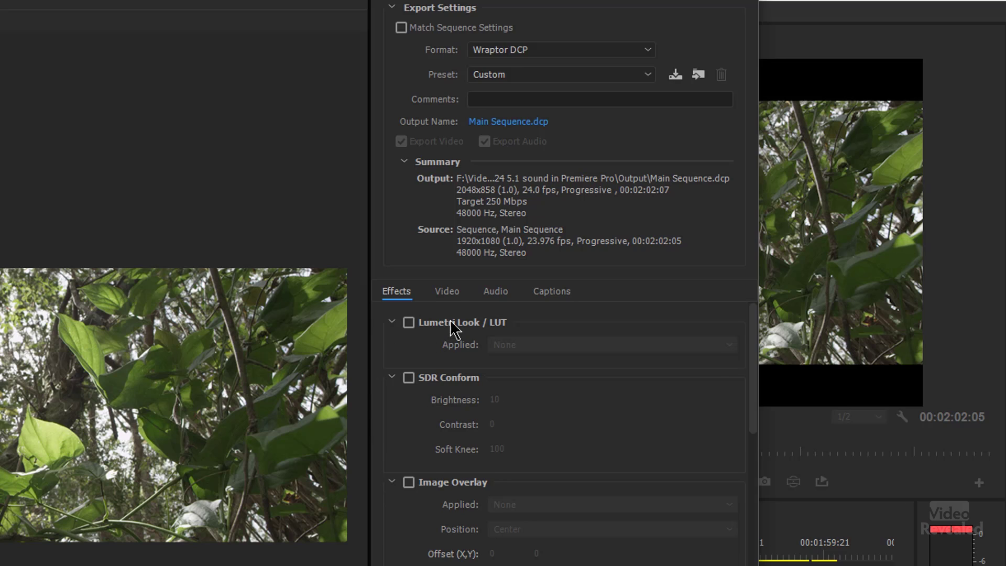
- Review the Video and Captions settings (JPEG2000, 2048x858, 24 fps, 250 Mbps), then launch the QuVIS website
click(447, 293)
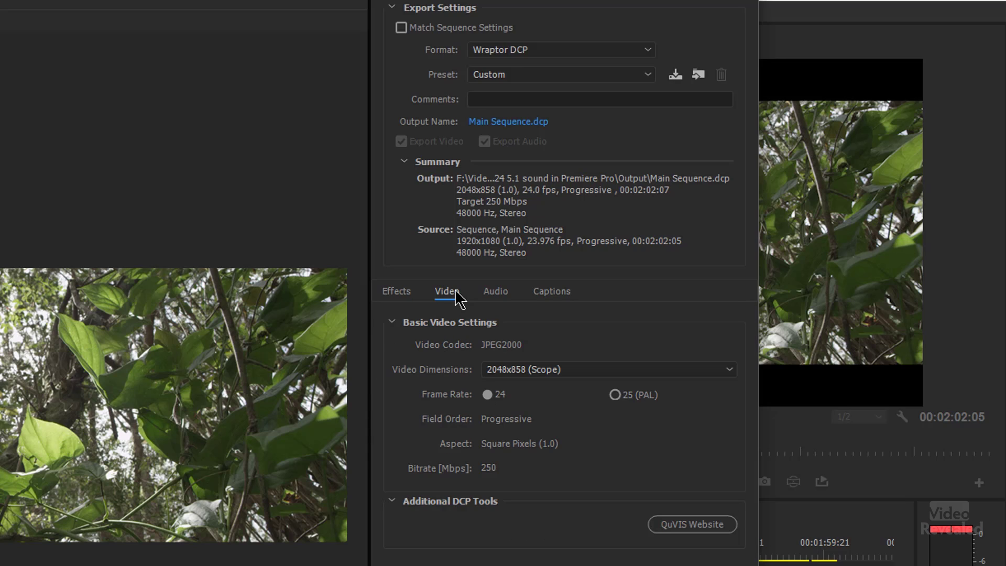
click(552, 295)
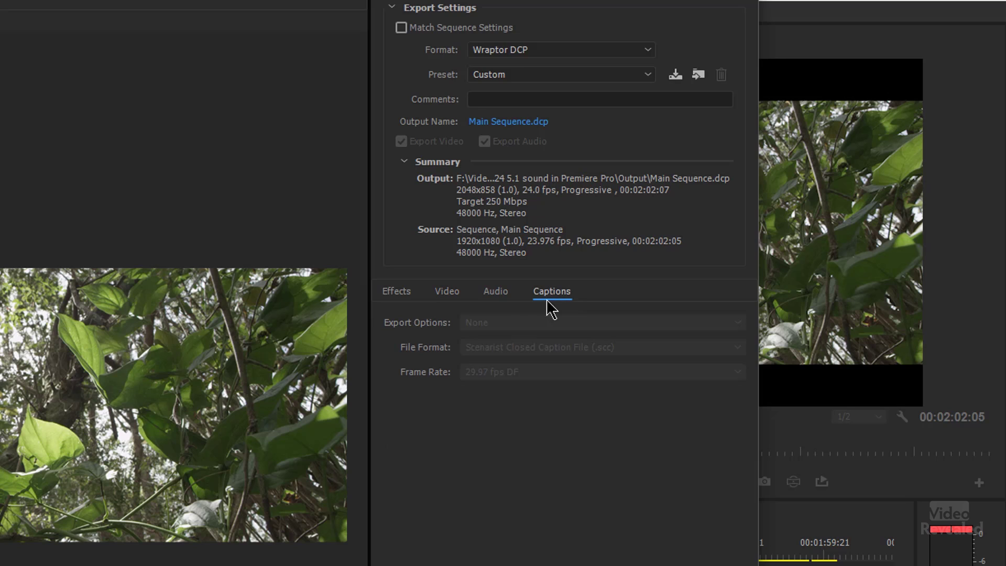
click(455, 298)
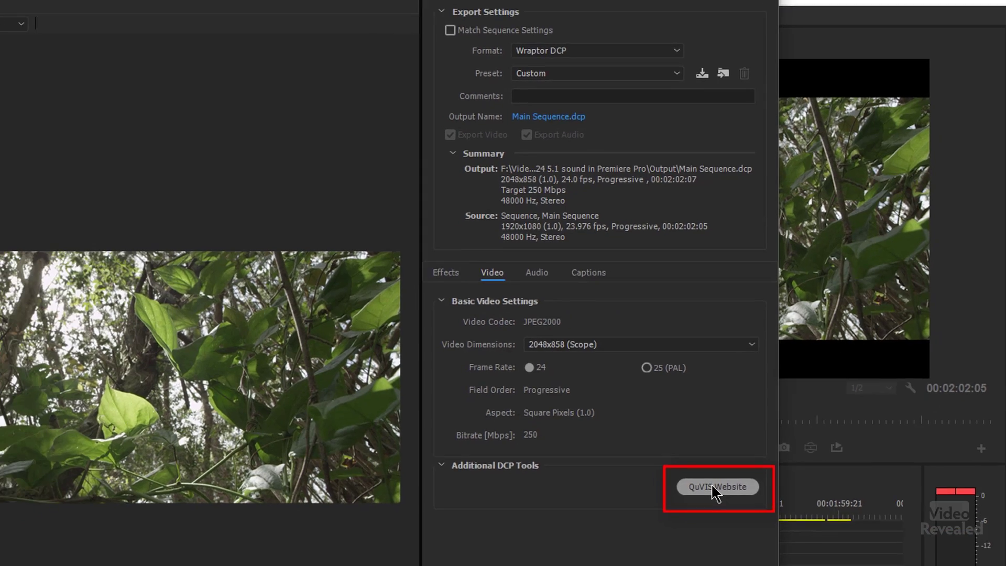
click(689, 525)
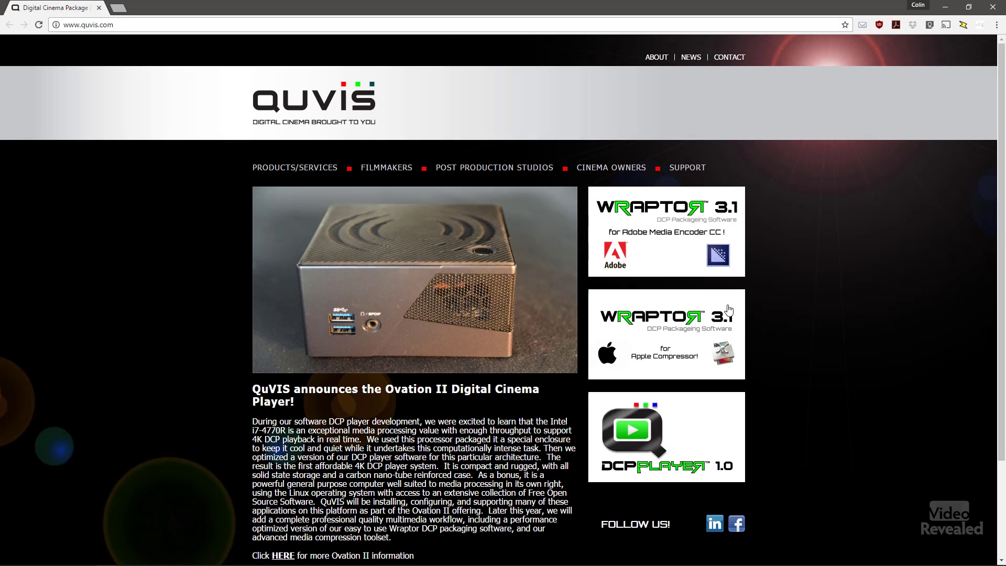
- Go to the Wraptor3.1 for Adobe Media Encoder CC page under PRODUCTS/SERVICES, then its BUY OR RENT store
mouse_move(322, 177)
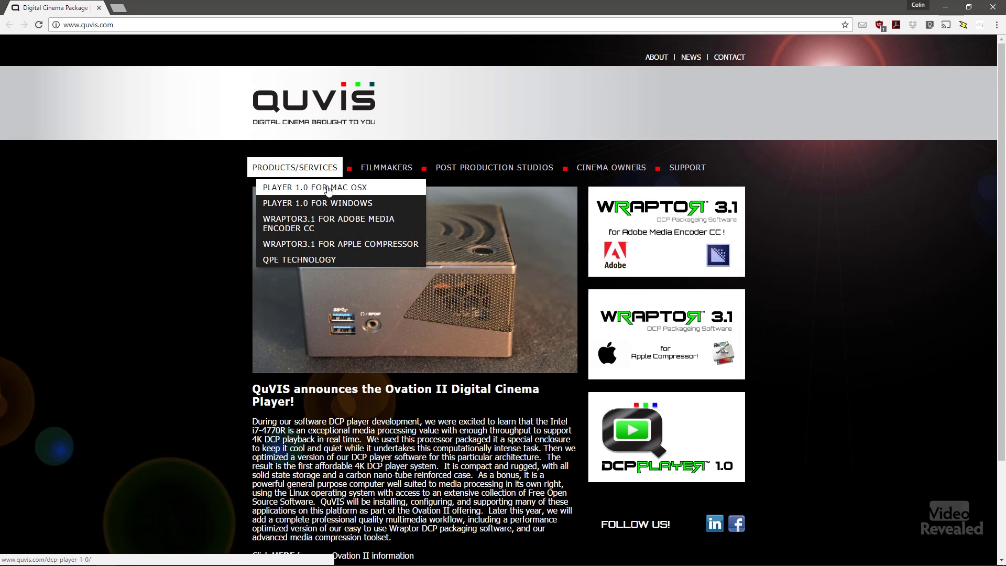
click(338, 225)
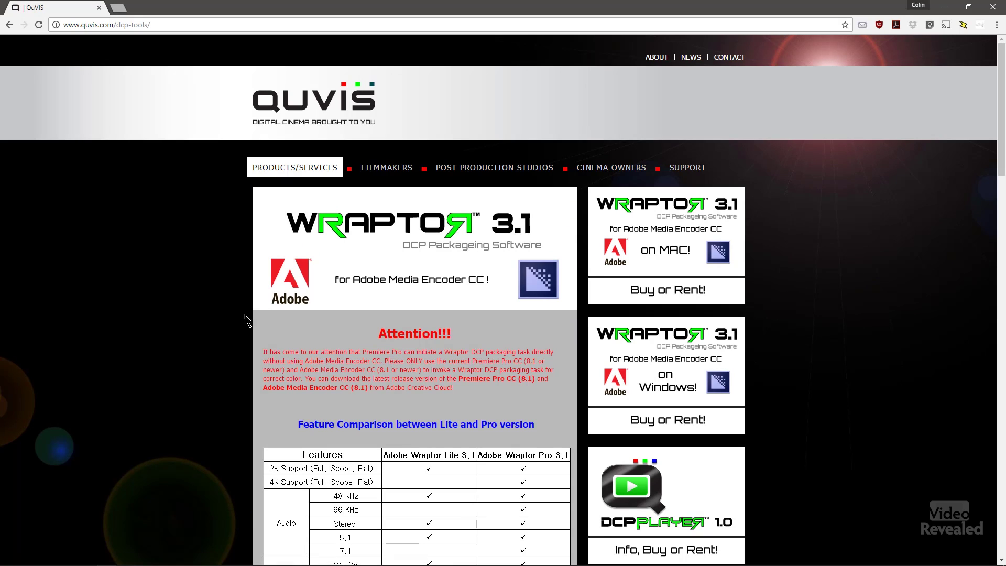
scroll(221, 329, down, 10)
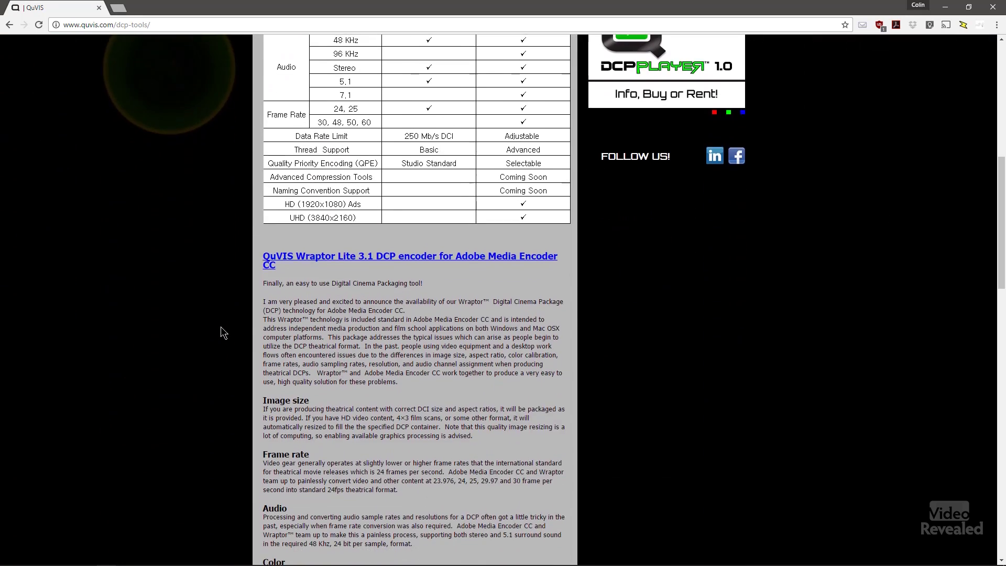
scroll(220, 327, down, 4)
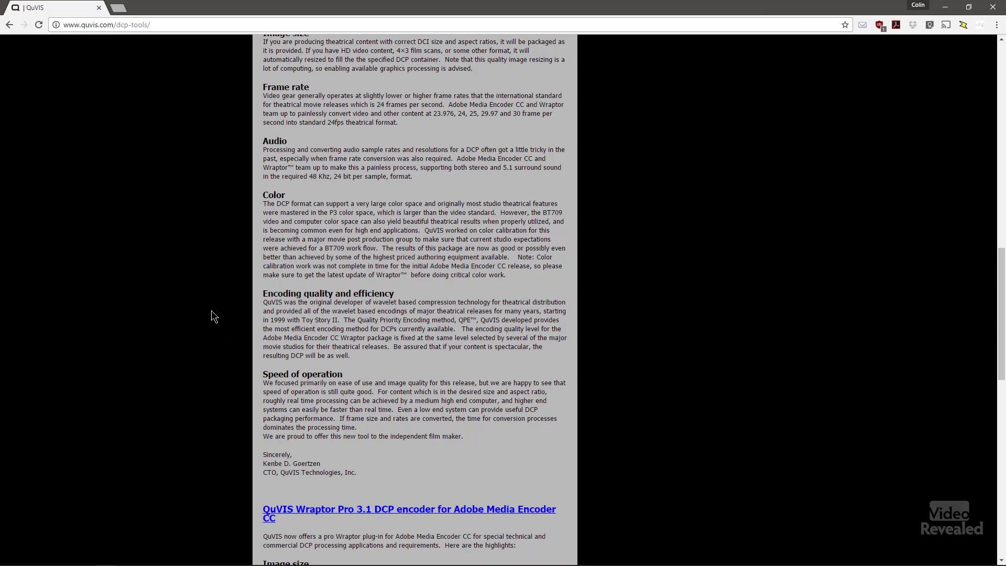
scroll(212, 310, down, 13)
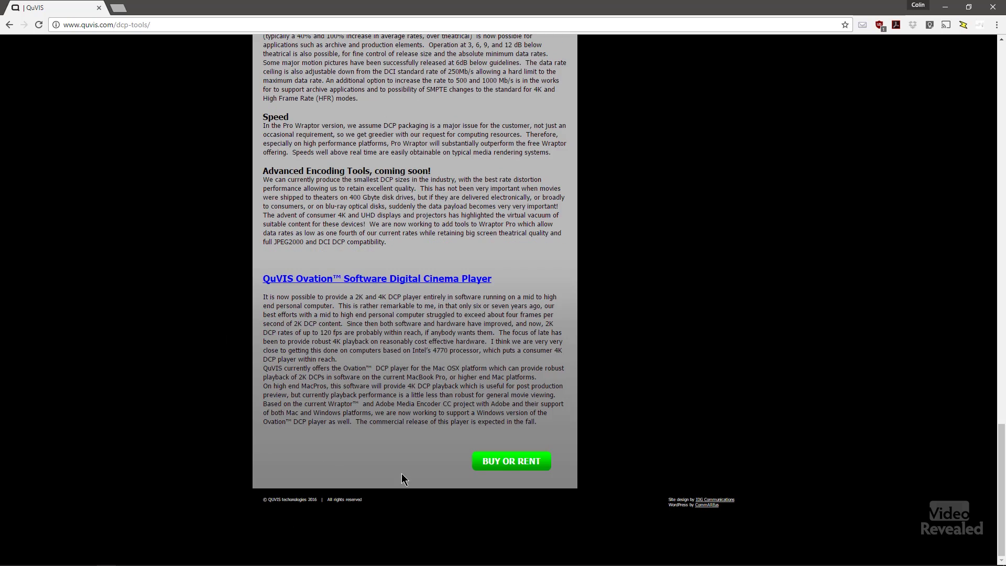
click(508, 463)
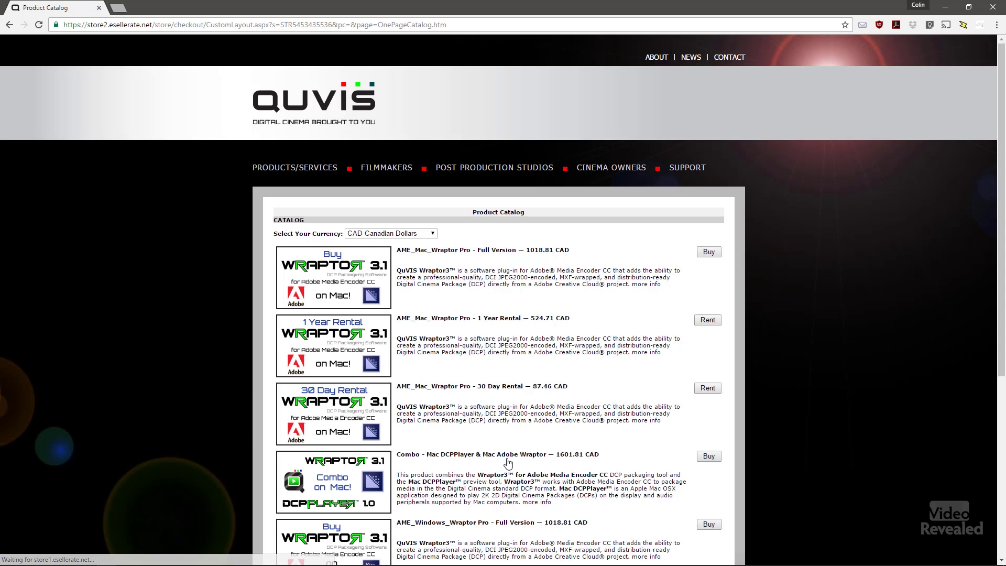
- Switch the Product Catalog currency to USD US Dollars and review the Wraptor Pro prices
scroll(593, 375, down, 2)
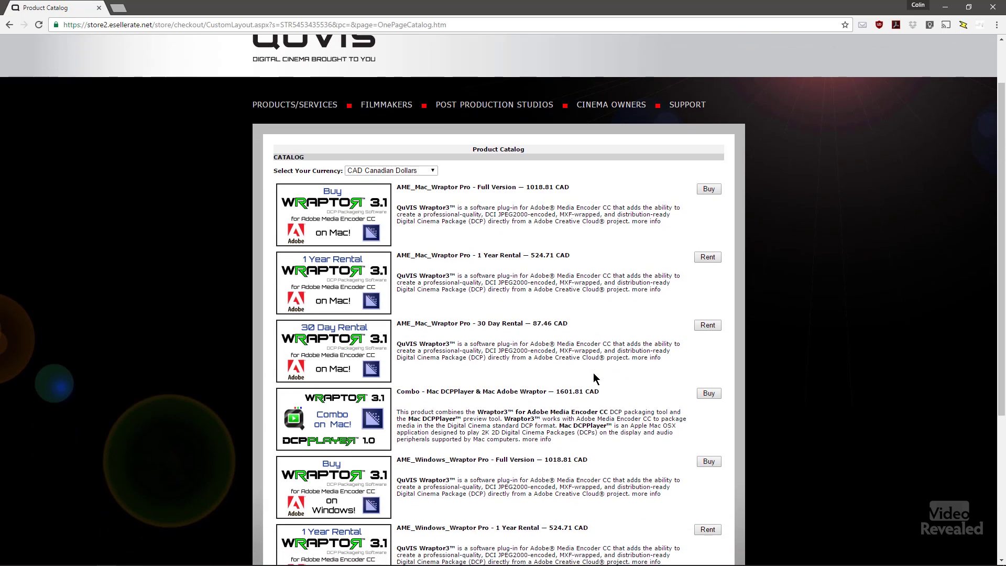
scroll(587, 358, down, 1)
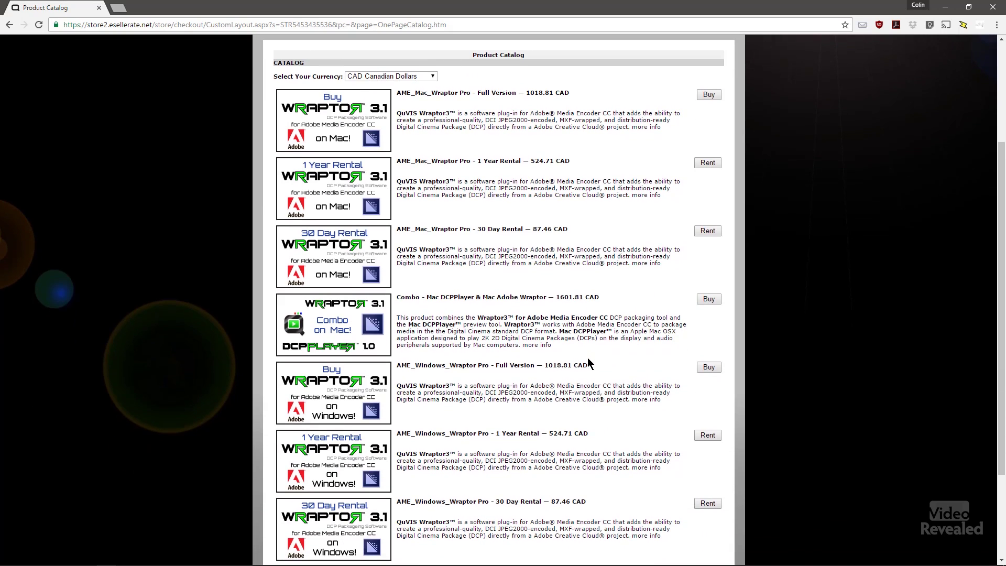
click(431, 77)
click(419, 83)
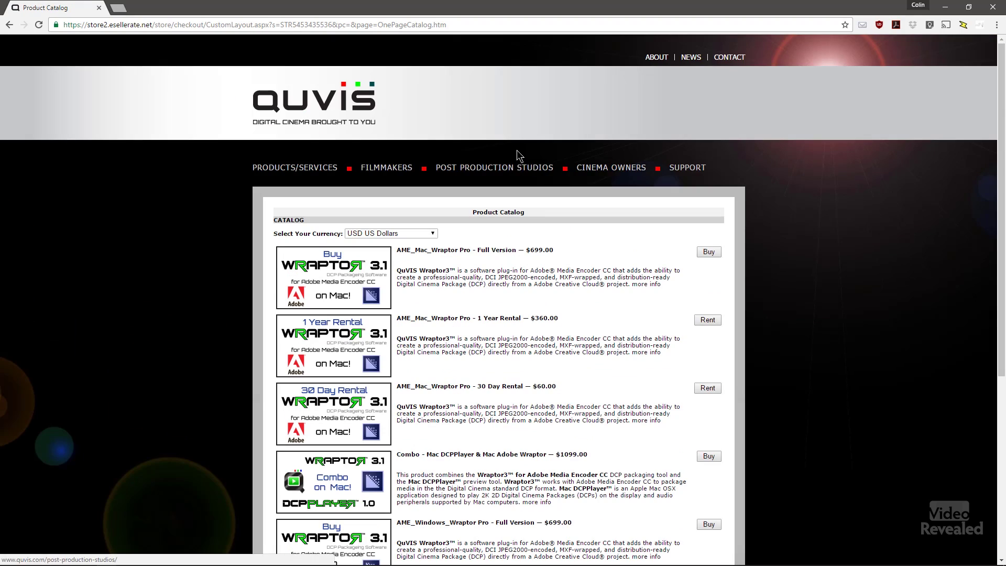
scroll(523, 263, down, 5)
scroll(519, 256, up, 1)
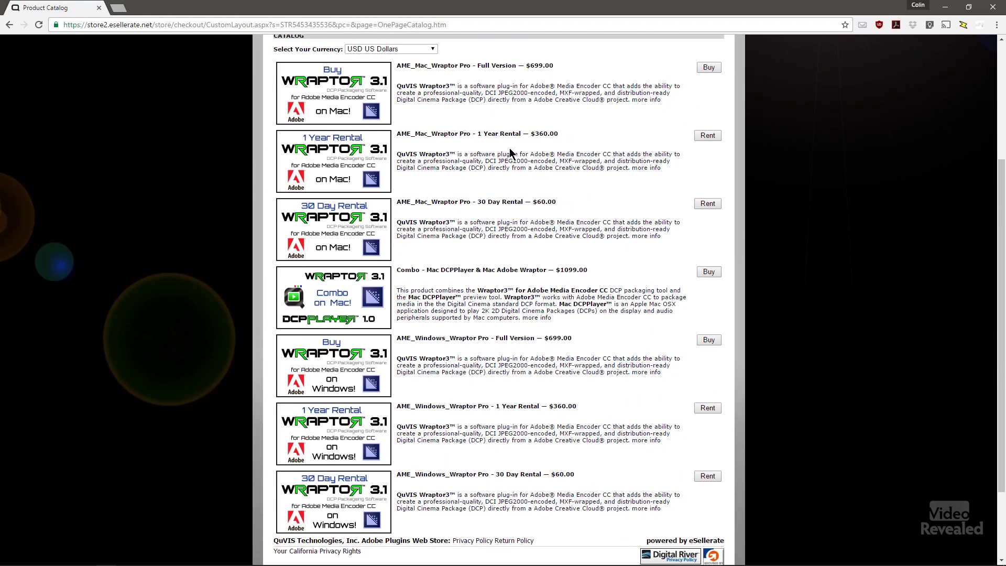